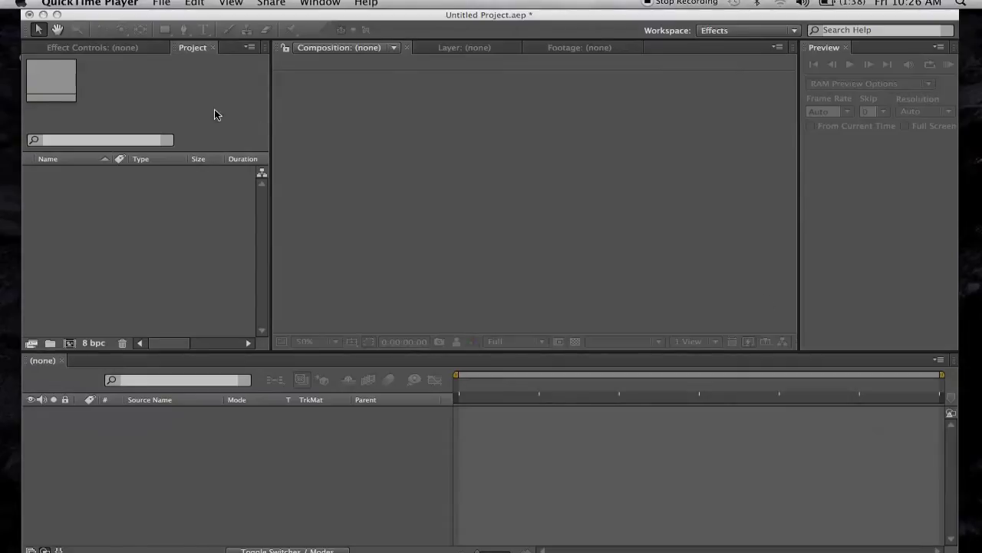
- Create a new composition, Comp 1, with the default 1280×720 settings
left_click(209, 90)
left_click(226, 4)
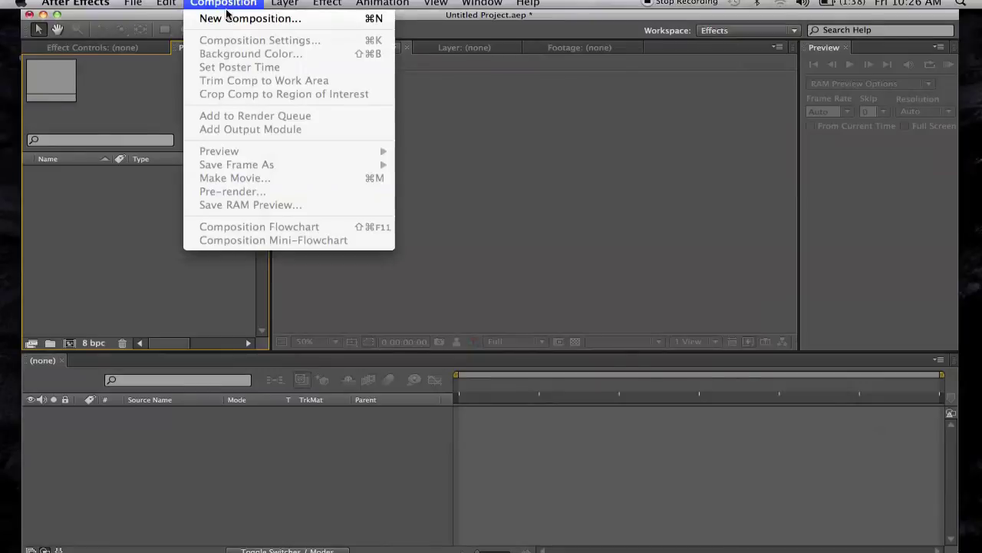
left_click(229, 22)
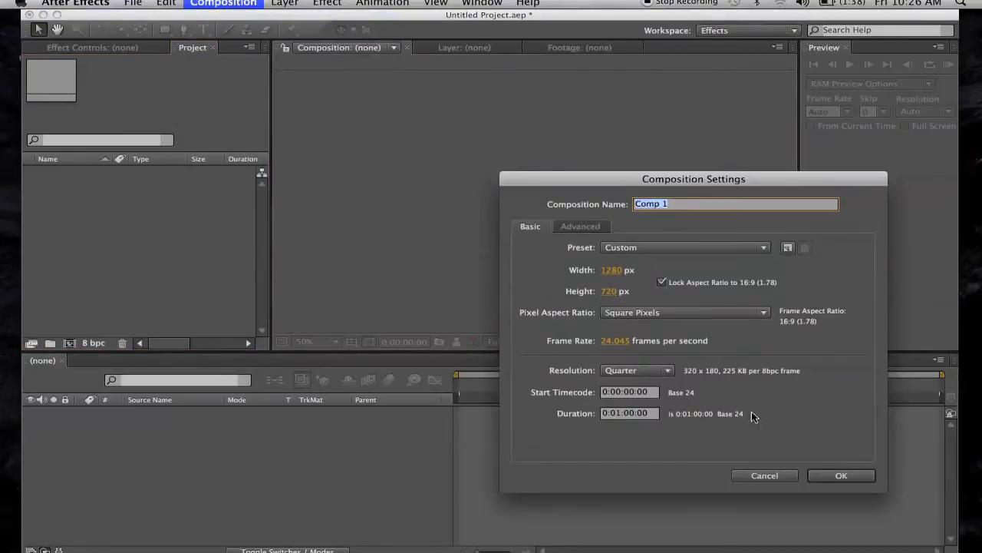
left_click(829, 474)
- Add a black solid layer named Element 3D to Comp 1
left_click(288, 4)
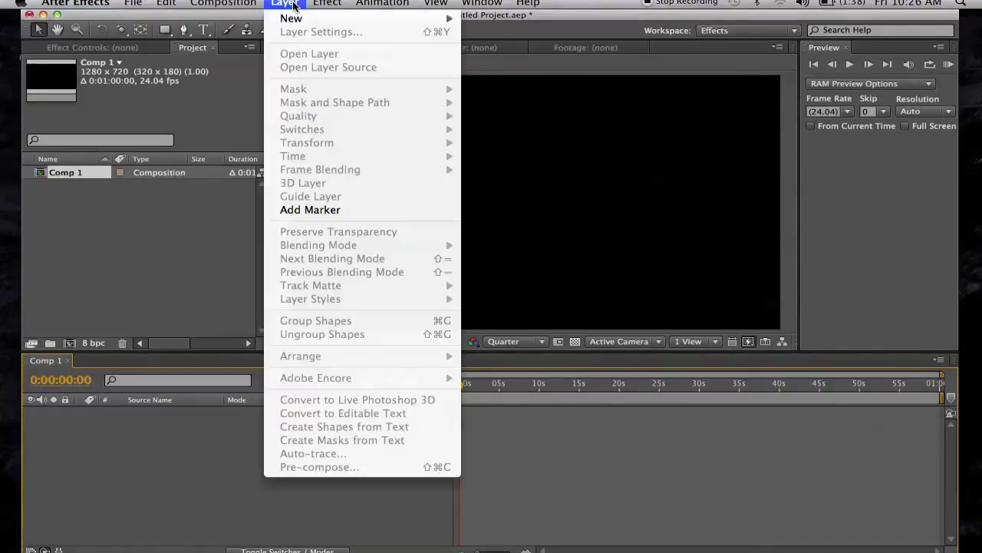
mouse_move(298, 23)
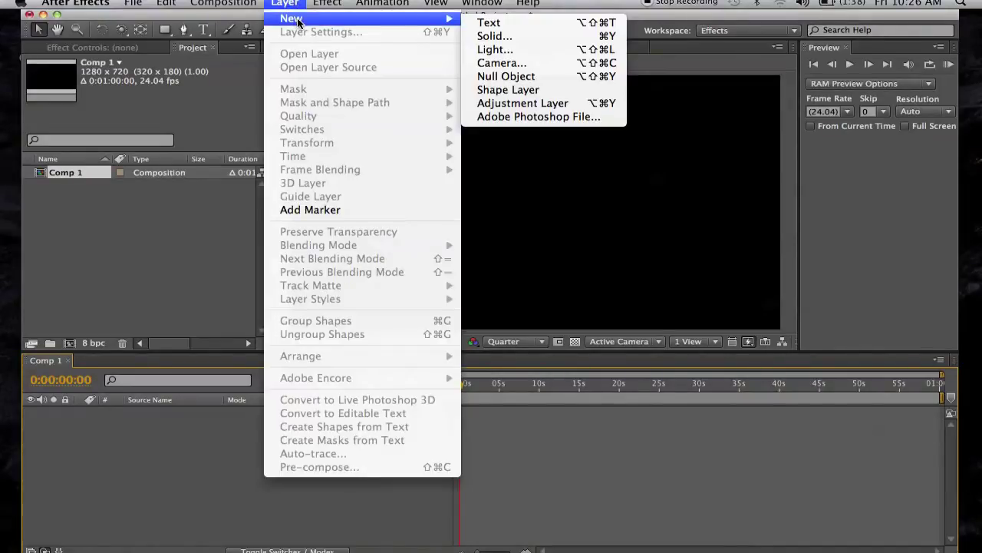
left_click(520, 36)
type("Element 3D")
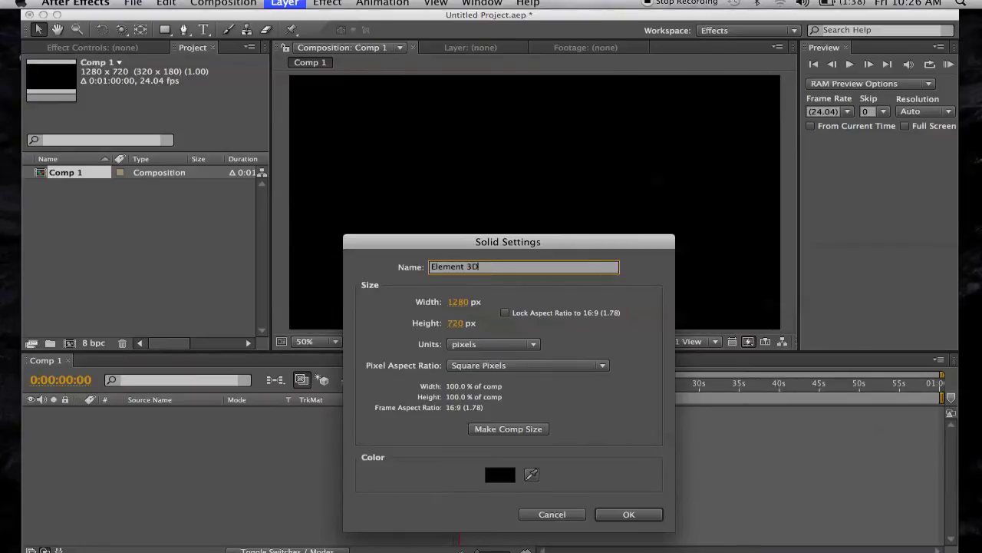
left_click(630, 513)
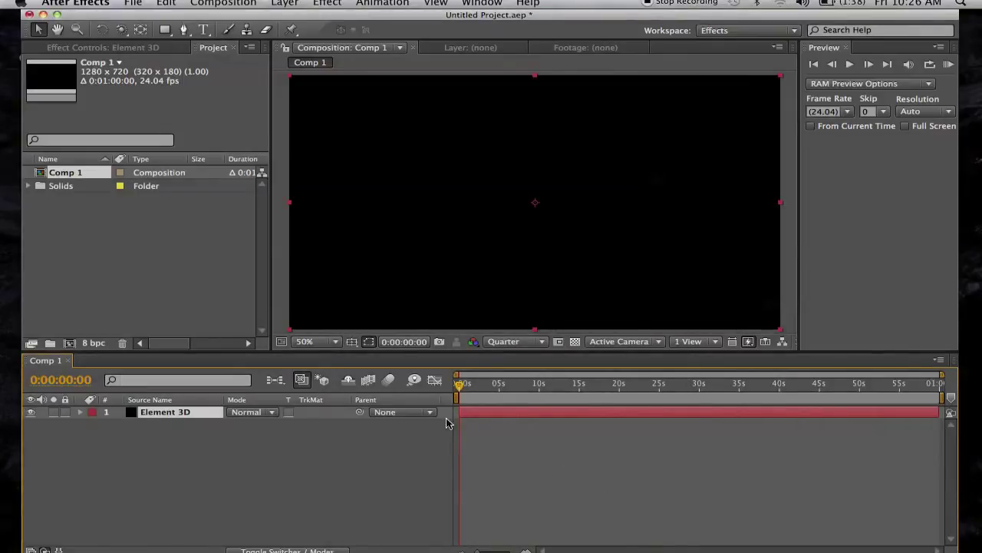
- Apply Video Copilot > Element to the Element 3D solid, showing Full Render mode
left_click(327, 3)
mouse_move(365, 329)
mouse_move(460, 443)
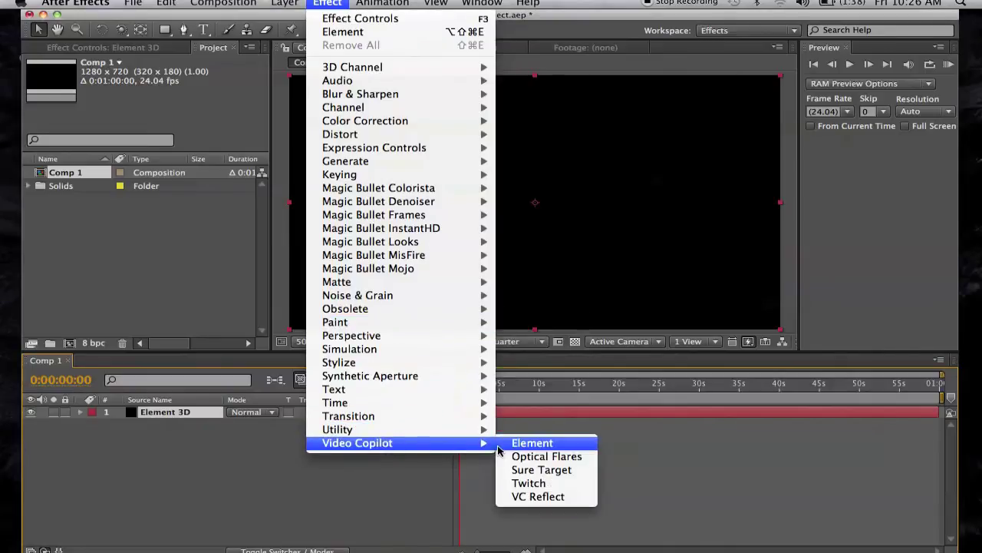
left_click(532, 442)
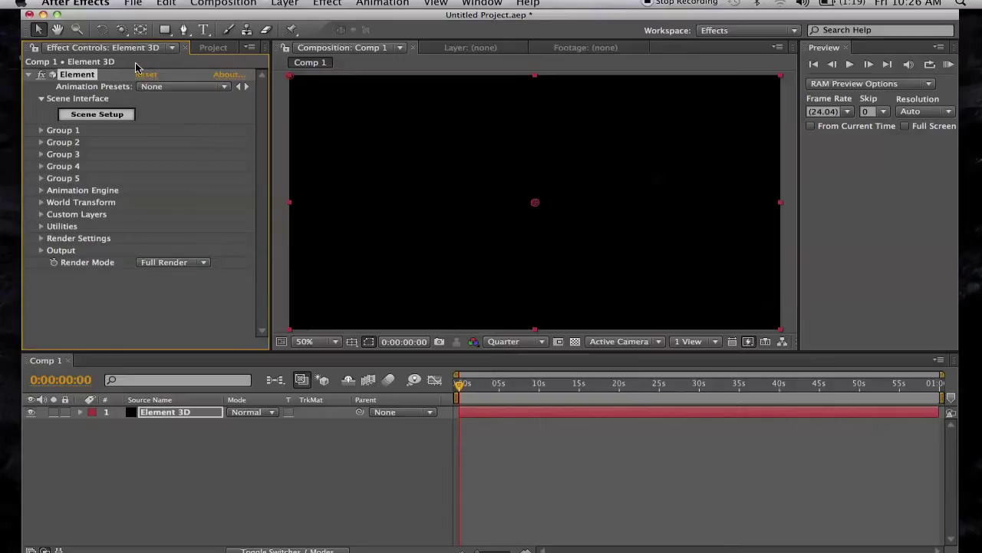
left_click(133, 5)
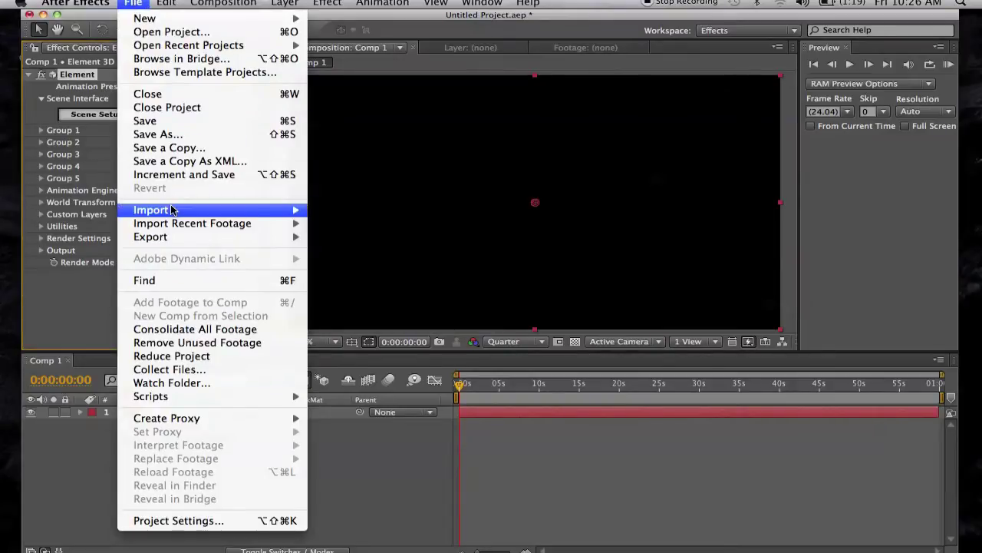
- Import the Element 3D Intro.mov clip from the Desktop into the project
mouse_move(173, 209)
left_click(330, 212)
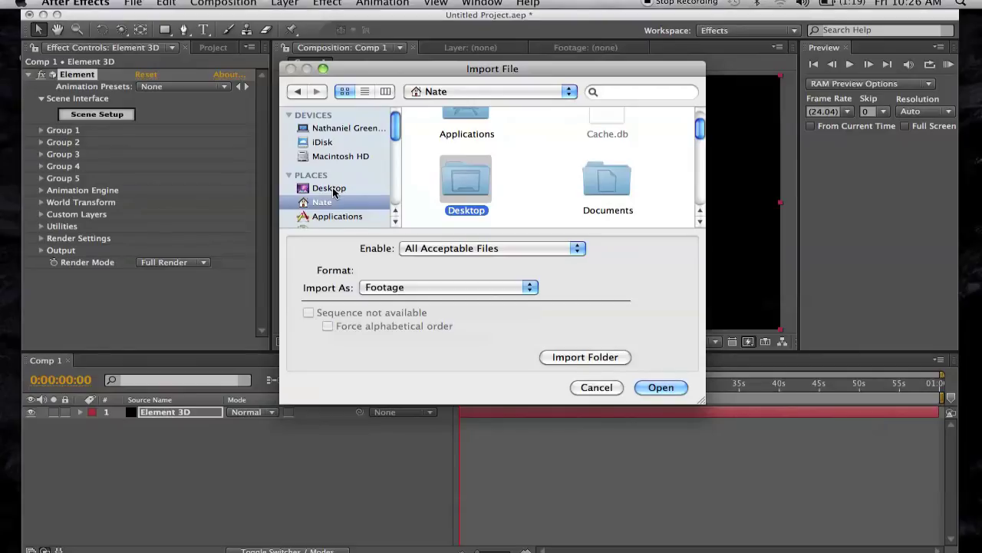
left_click(333, 190)
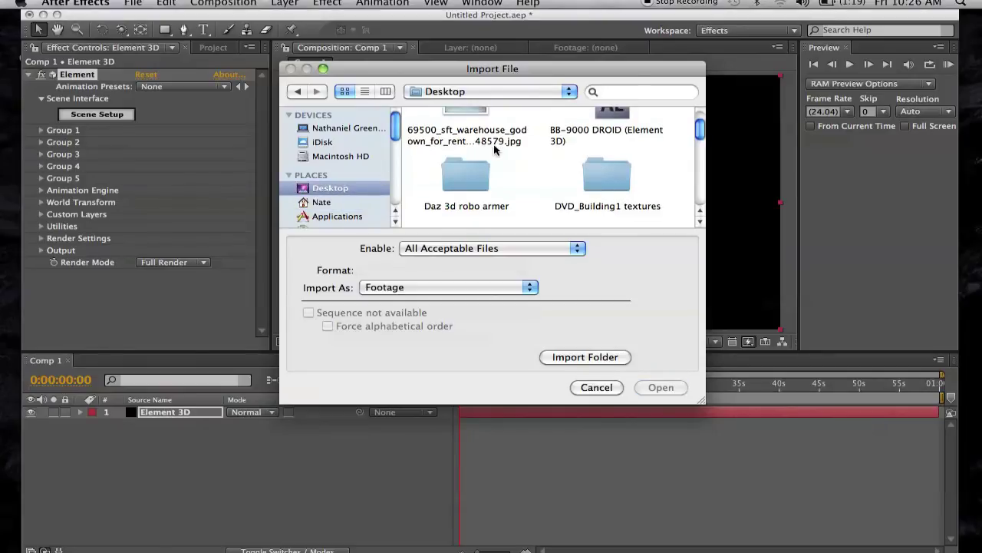
scroll(494, 150, "down", 3)
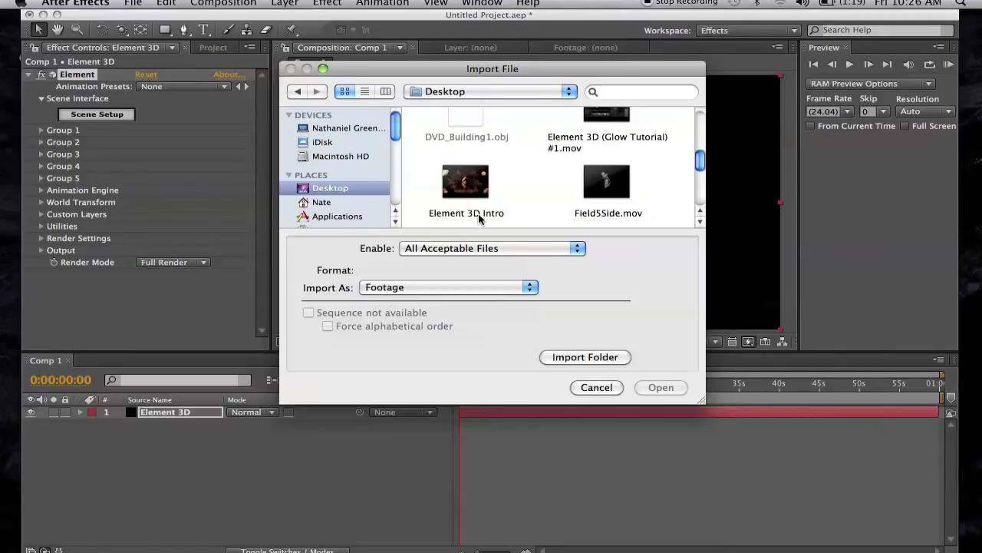
left_click(469, 193)
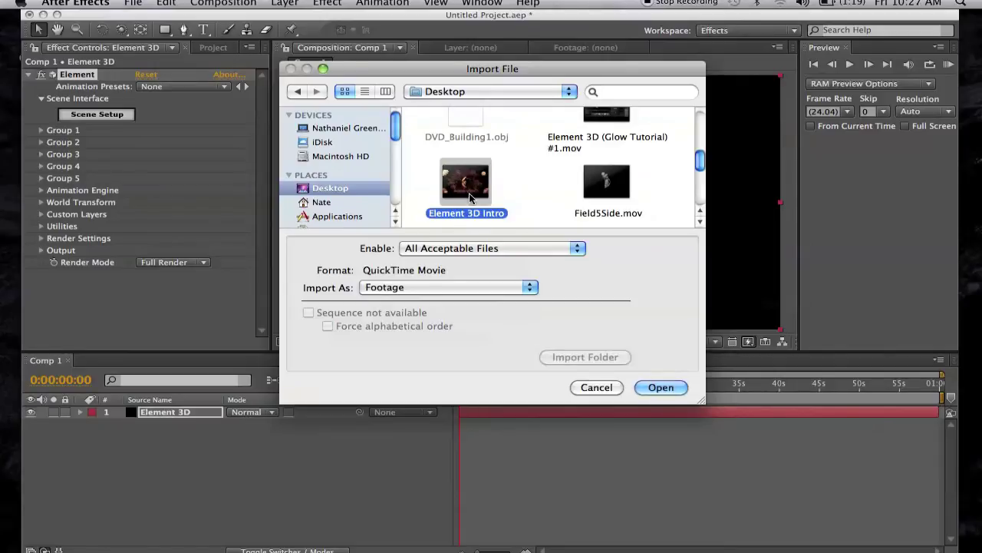
left_click(654, 388)
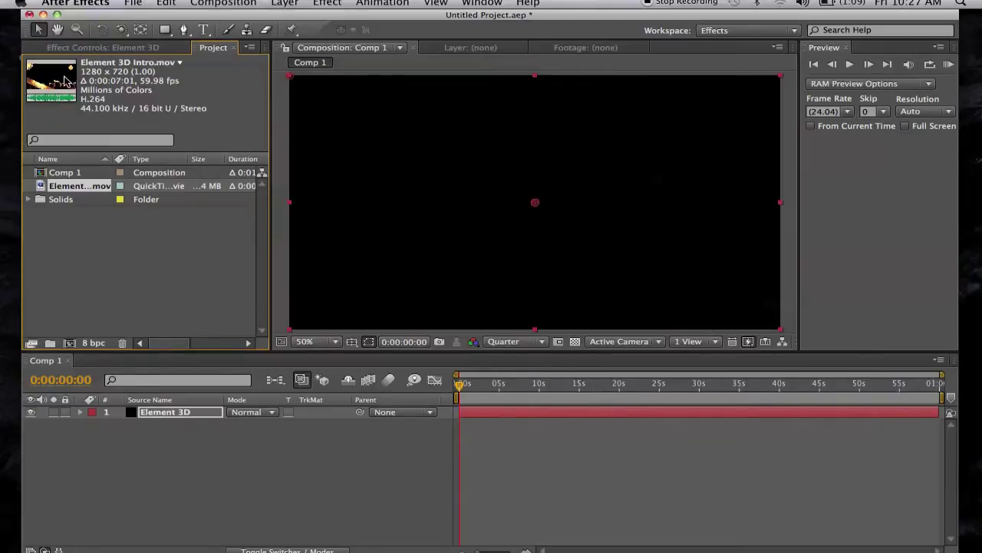
- Place Element 3D Intro.mov below the solid, preview at Full resolution, and go to the clip's end
left_click_drag(67, 82, 175, 430)
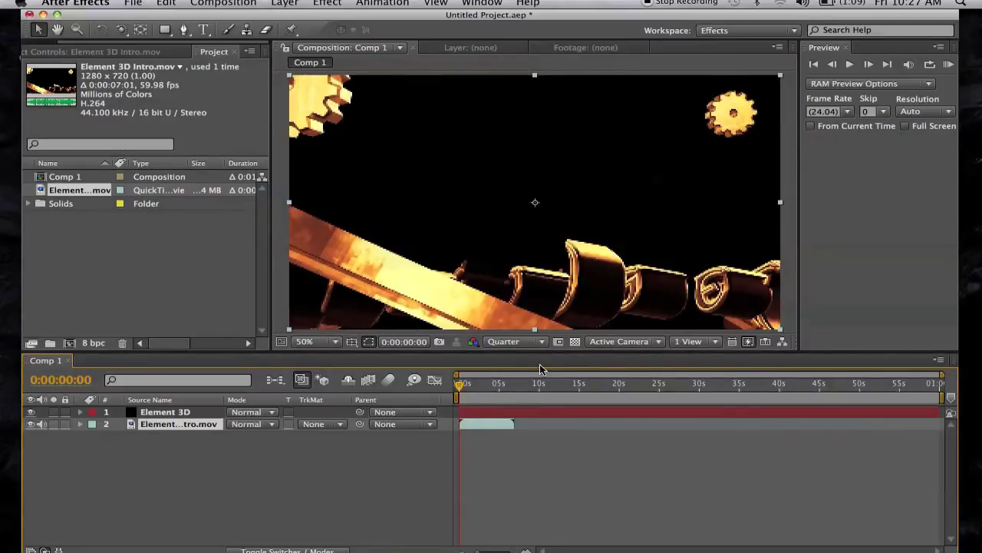
left_click(543, 343)
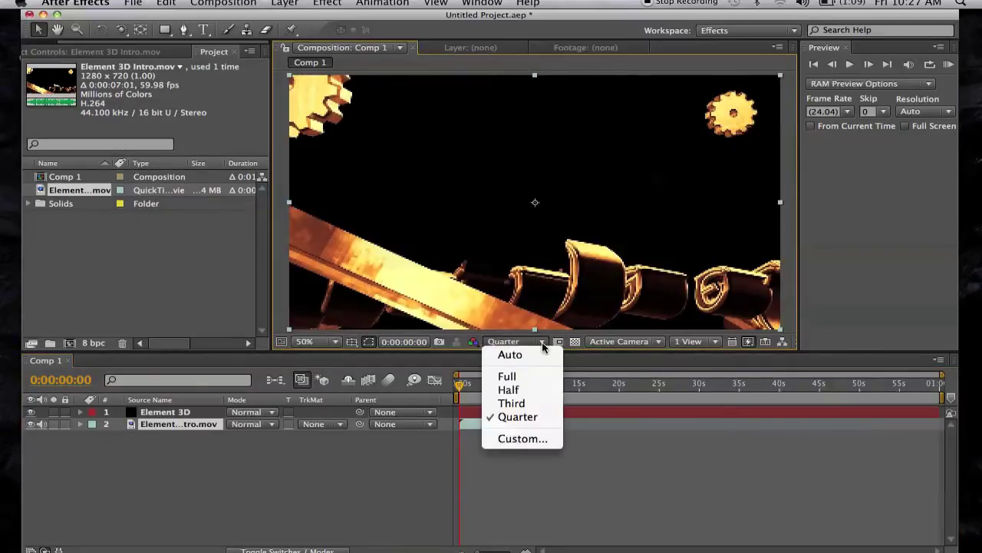
left_click(508, 376)
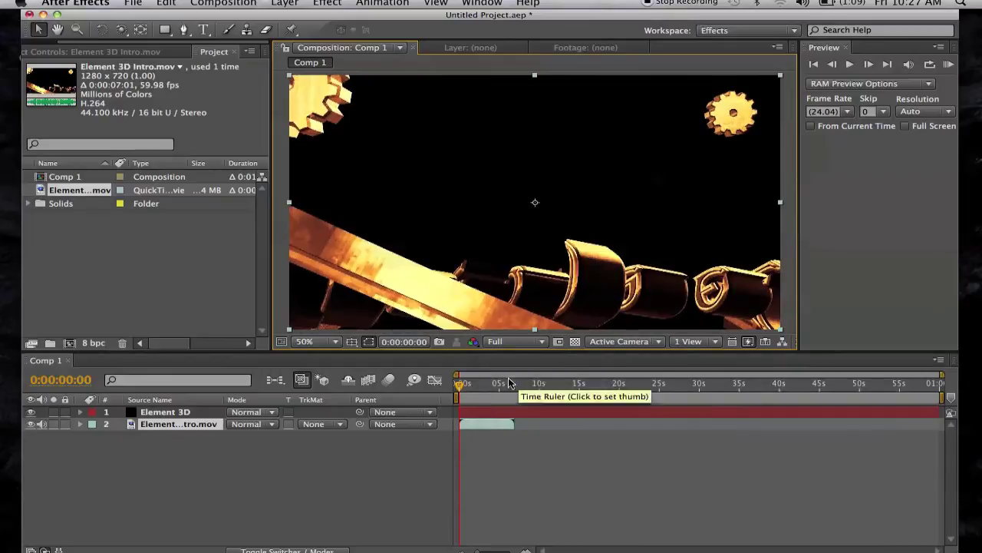
left_click(513, 385)
left_click(516, 386)
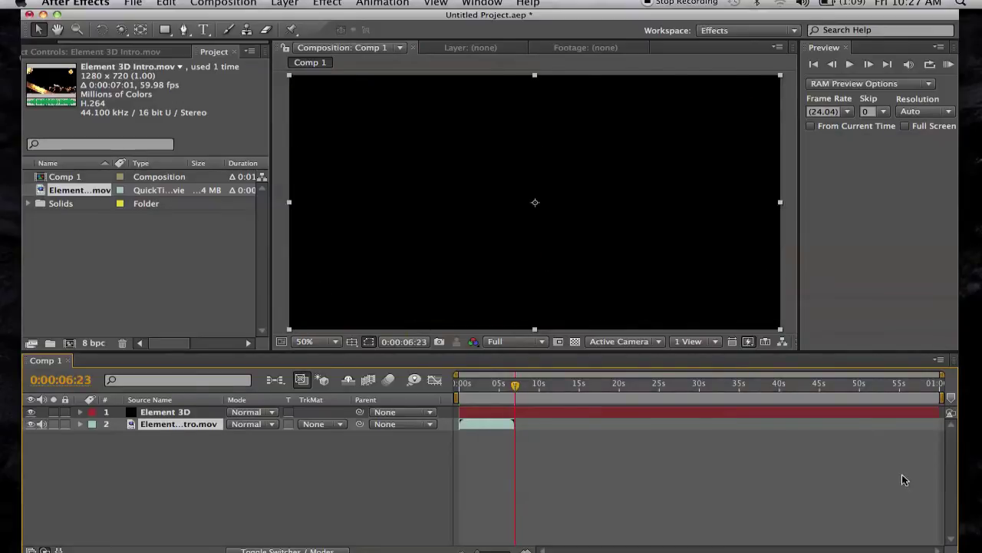
- End the work area at the movie's end and trim Comp 1 to it
left_click(220, 3)
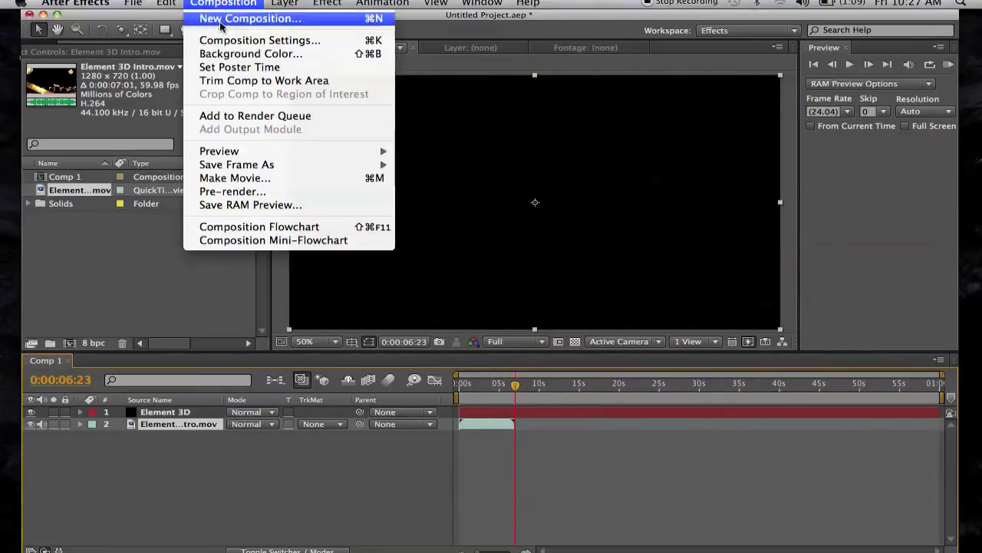
left_click(221, 81)
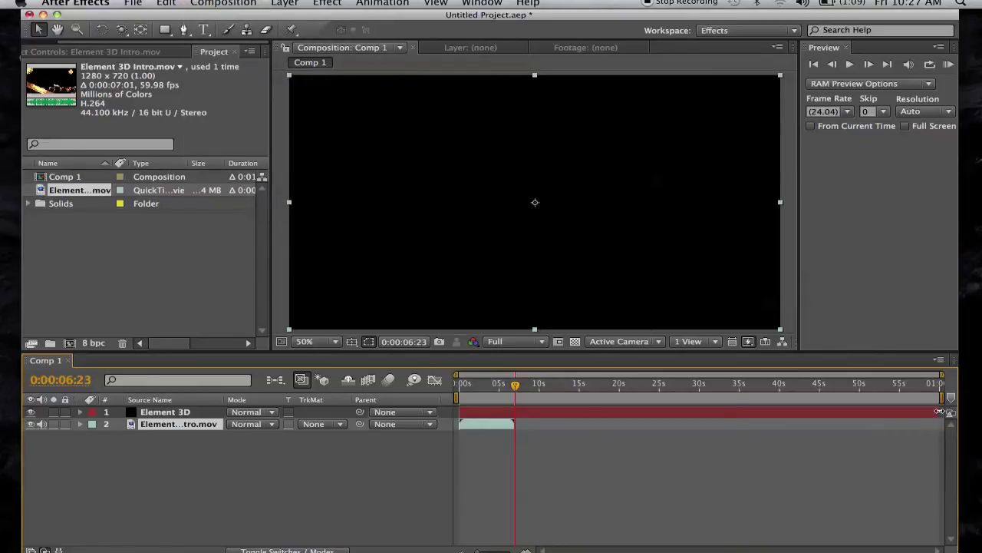
left_click_drag(942, 398, 518, 399)
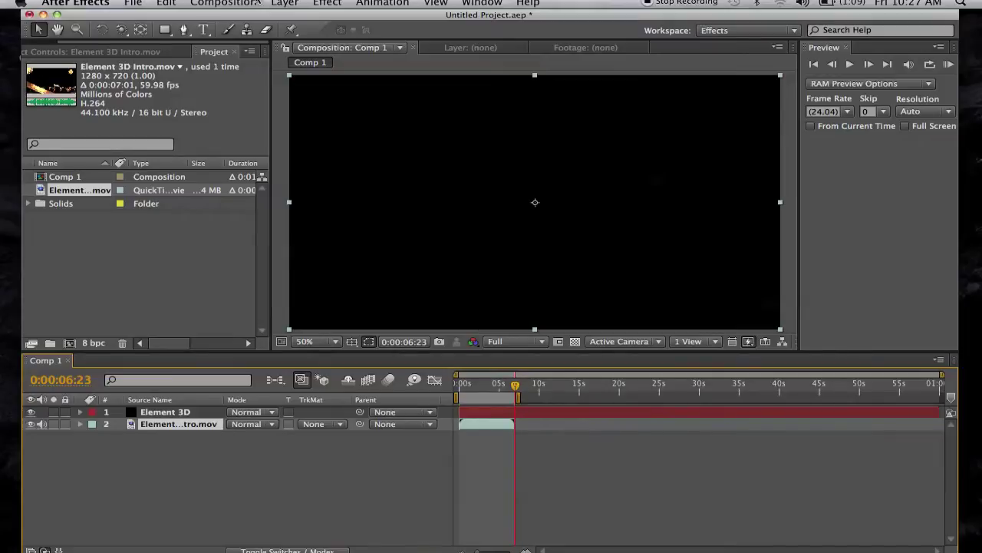
left_click(237, 4)
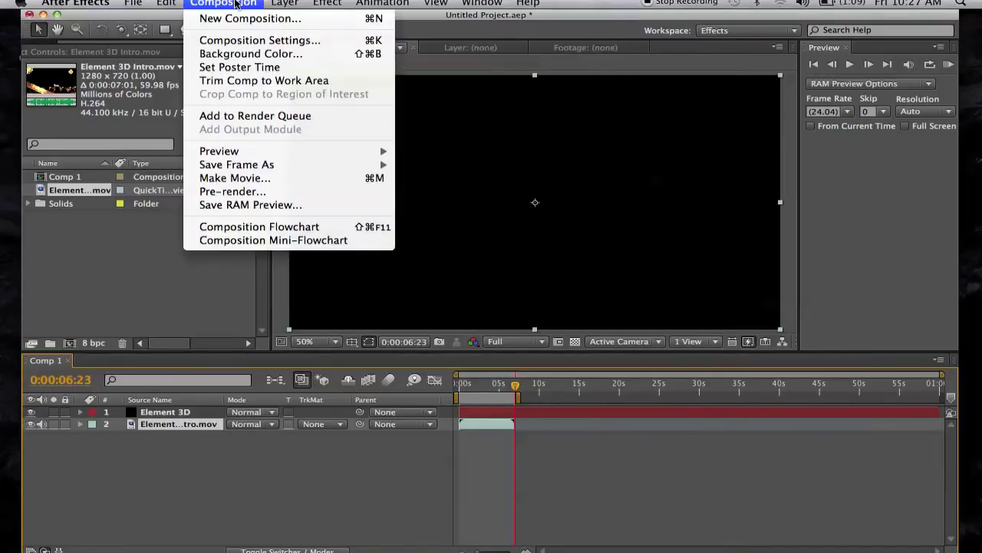
left_click(239, 81)
- Return to the first frame and hide the intro movie layer
left_click(482, 384)
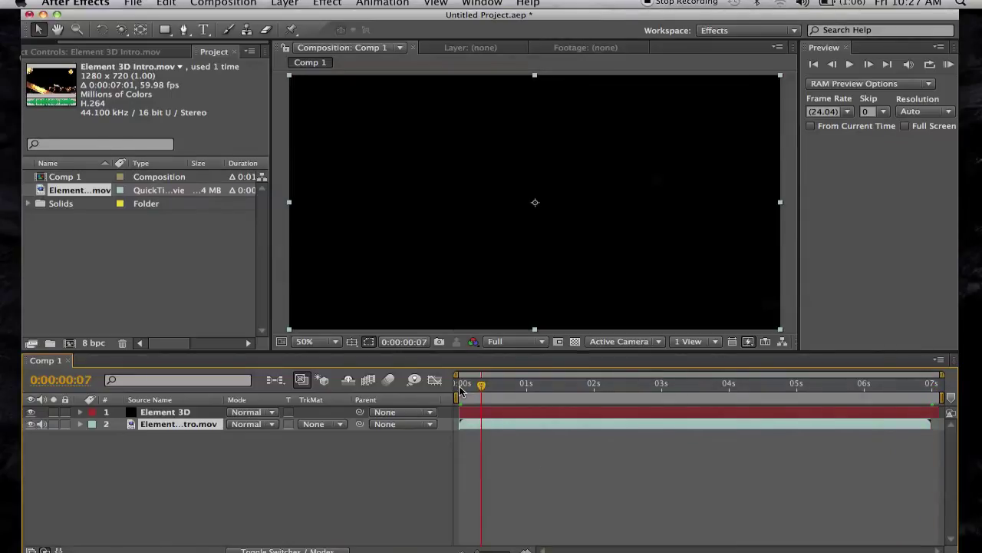
left_click(461, 384)
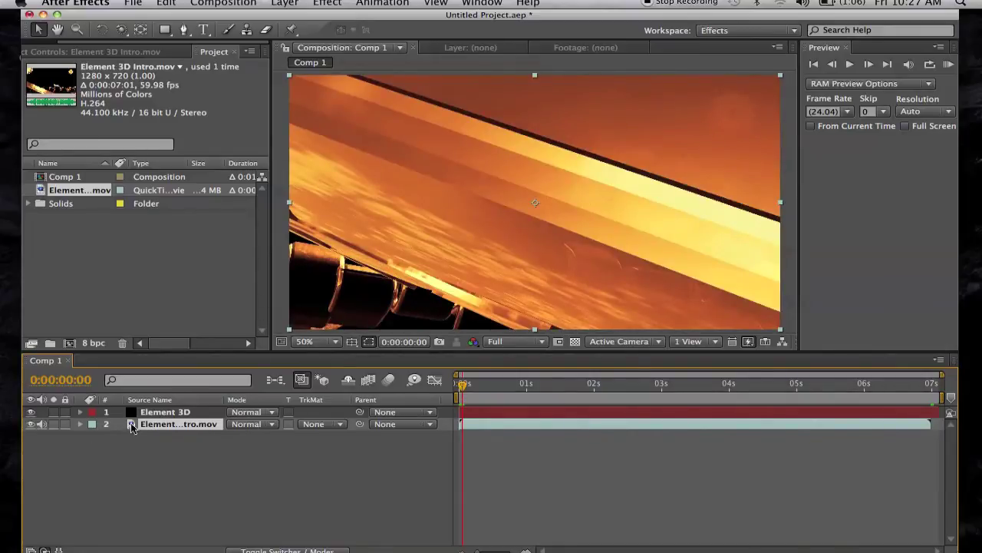
left_click(31, 424)
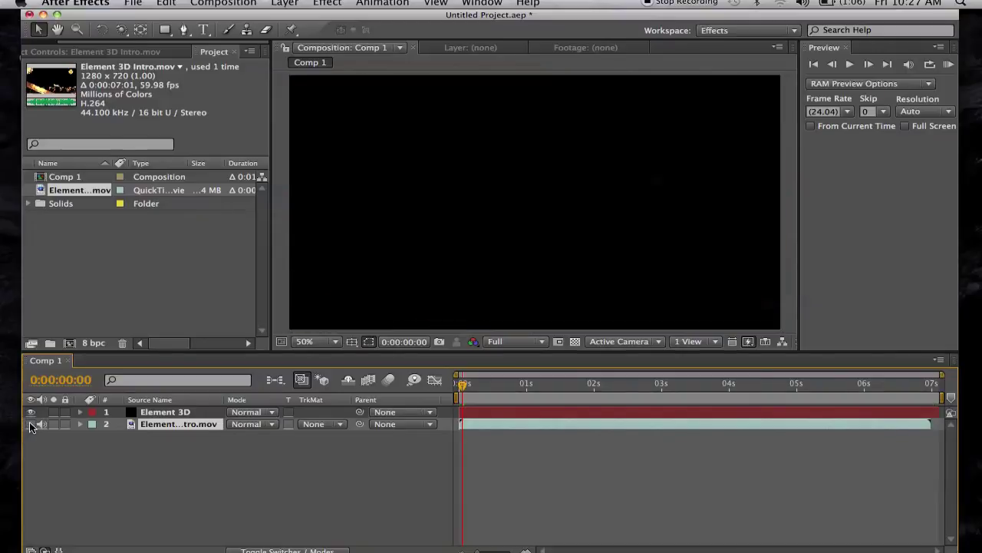
- Set Element's Custom Texture Map Layer 1 to Element 3D Intro.mov, then collapse Custom Layers
left_click(171, 412)
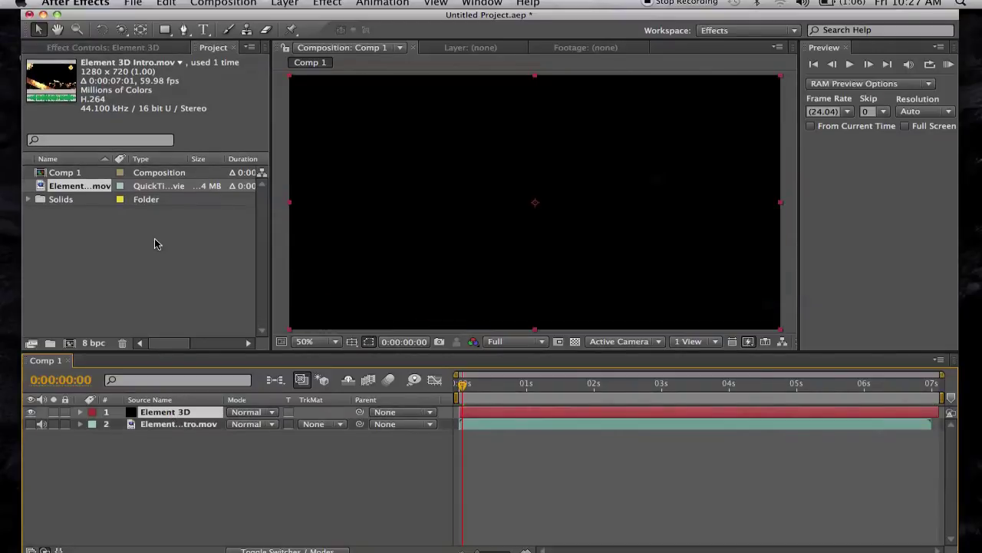
left_click(103, 47)
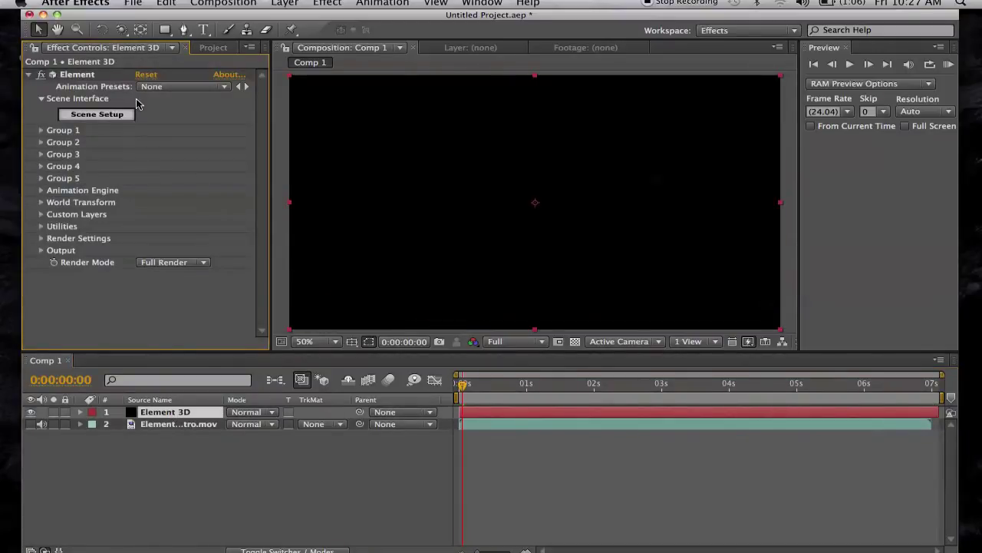
left_click(40, 215)
scroll(44, 221, "down", 3)
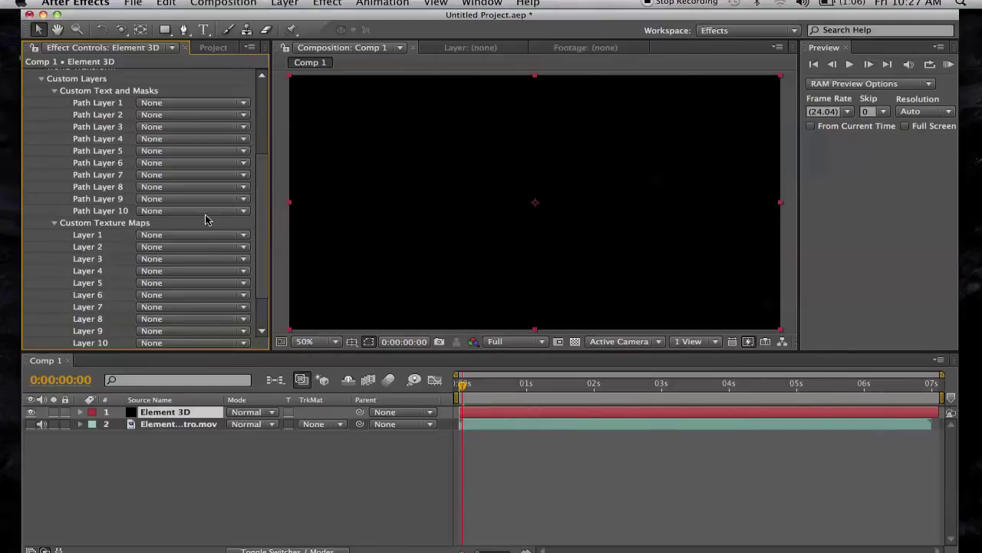
left_click(243, 238)
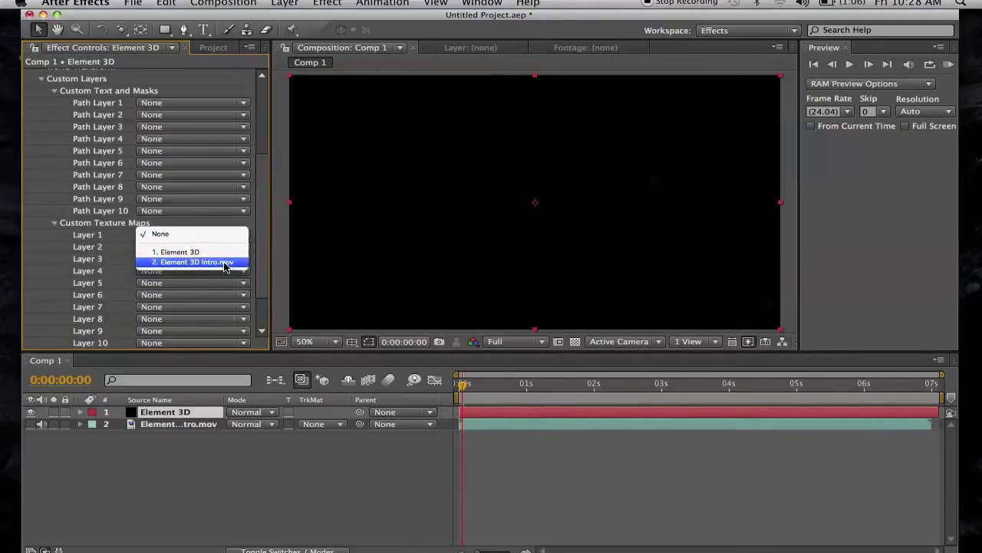
left_click(225, 262)
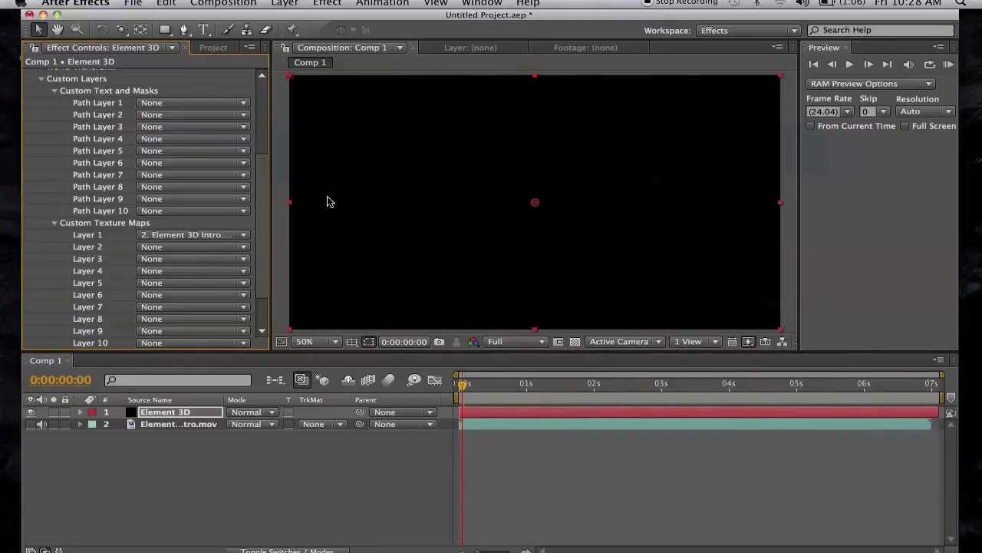
scroll(63, 115, "up", 2)
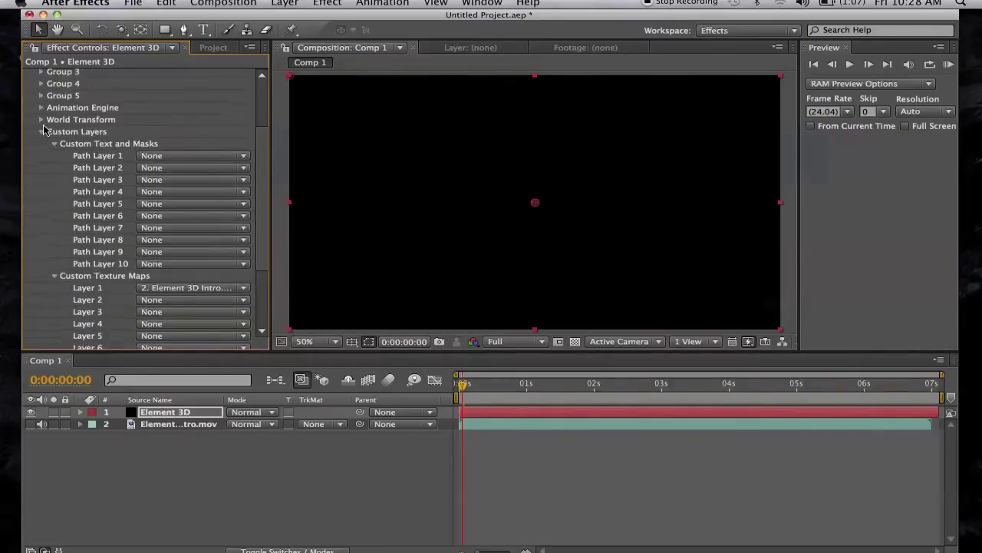
left_click(42, 132)
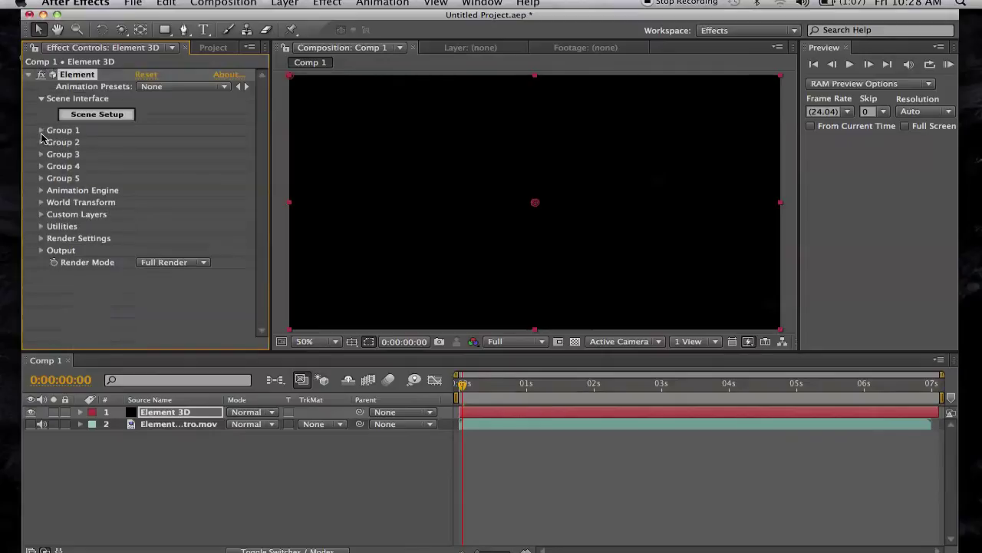
- In Scene Setup, add the flat_box primitive and rotate the preview to show its face
left_click(97, 115)
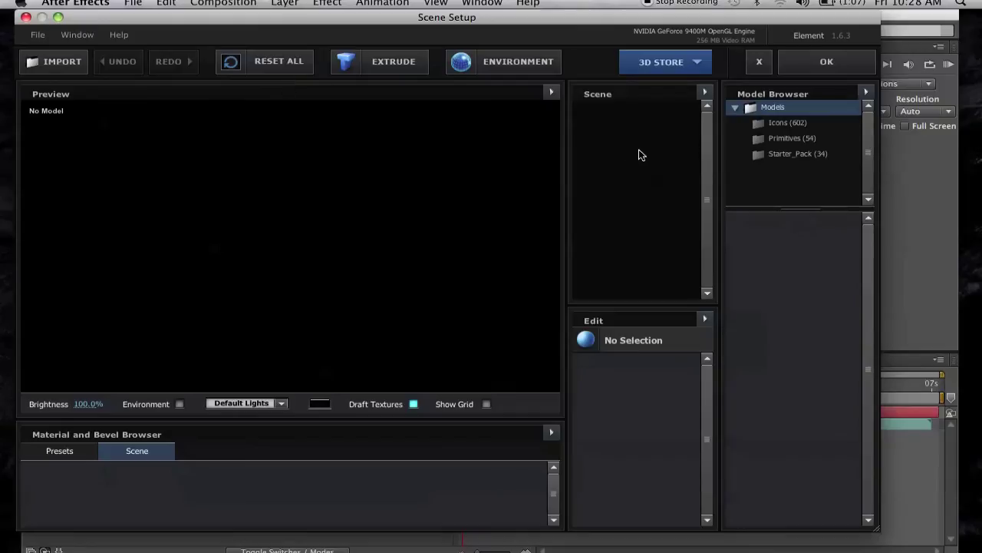
left_click(789, 143)
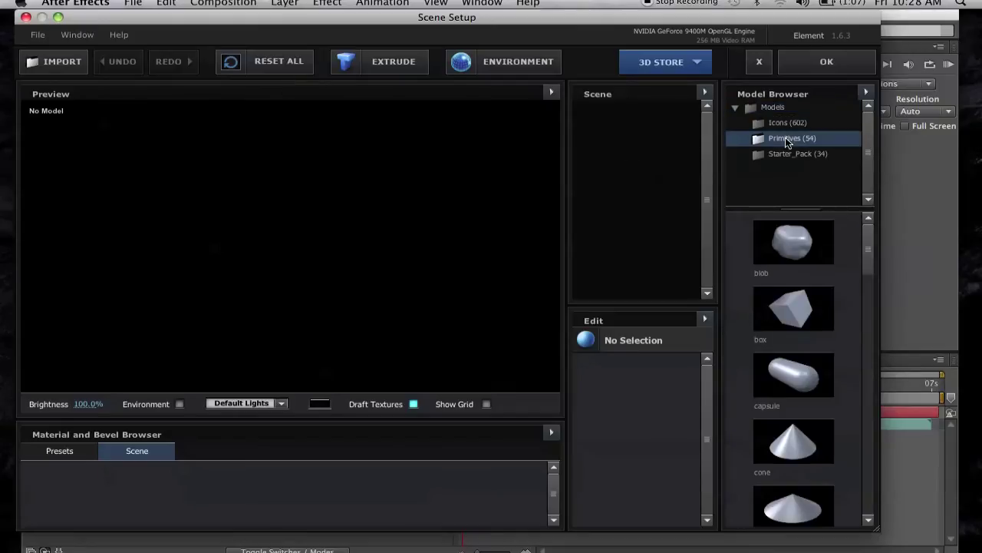
scroll(786, 373, "down", 2)
scroll(786, 371, "down", 6)
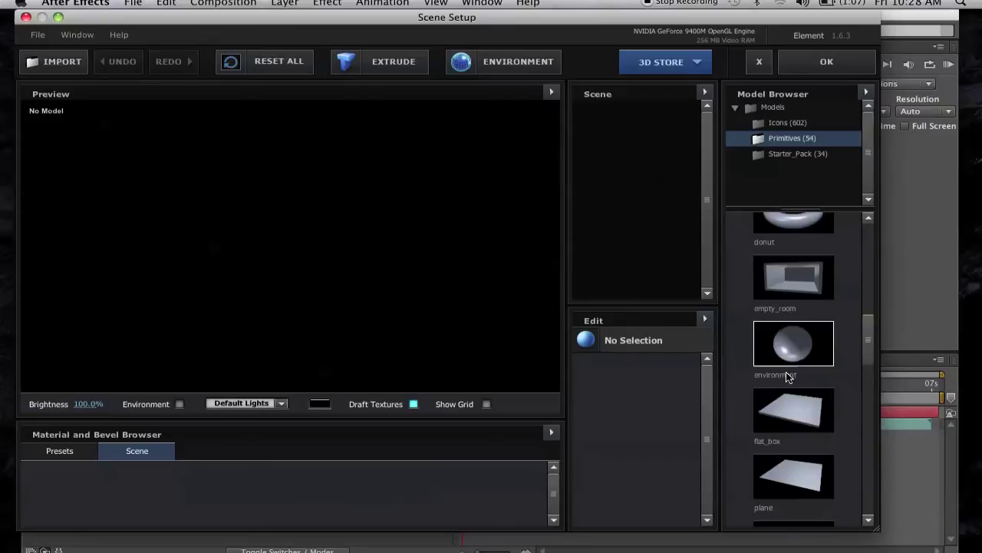
left_click(777, 431)
left_click_drag(410, 208, 399, 311)
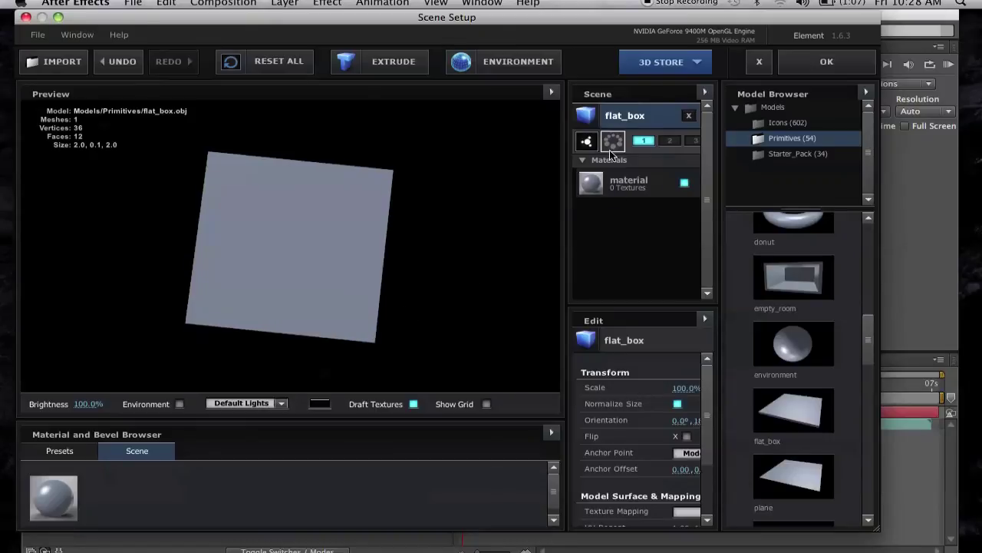
left_click(632, 184)
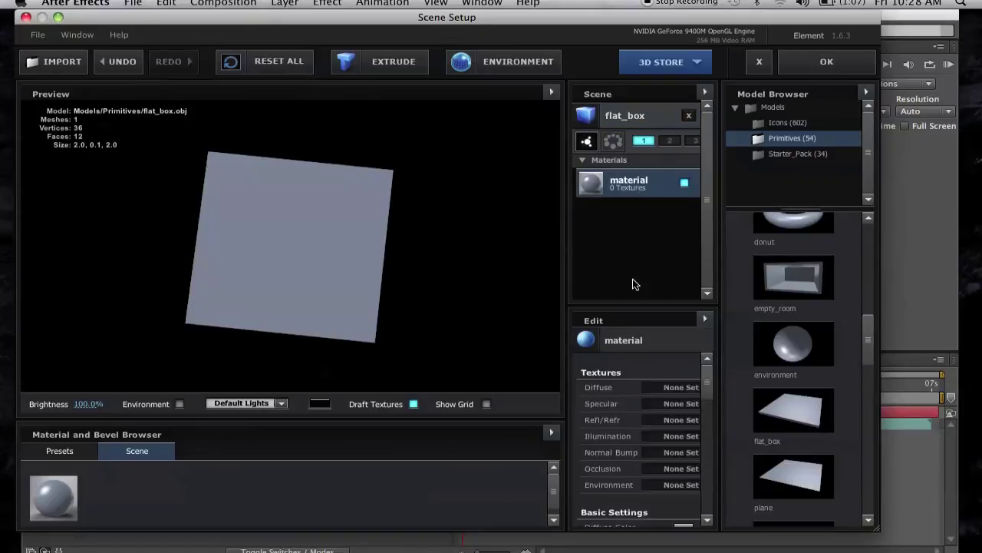
- Set the flat_box material's diffuse texture to Custom Layer 1
left_click(657, 392)
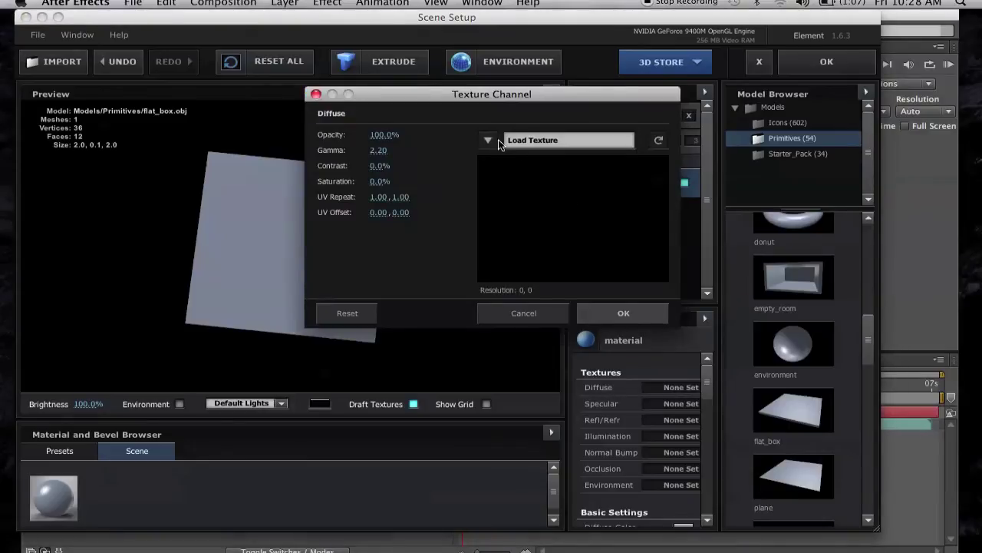
left_click(488, 140)
left_click(574, 159)
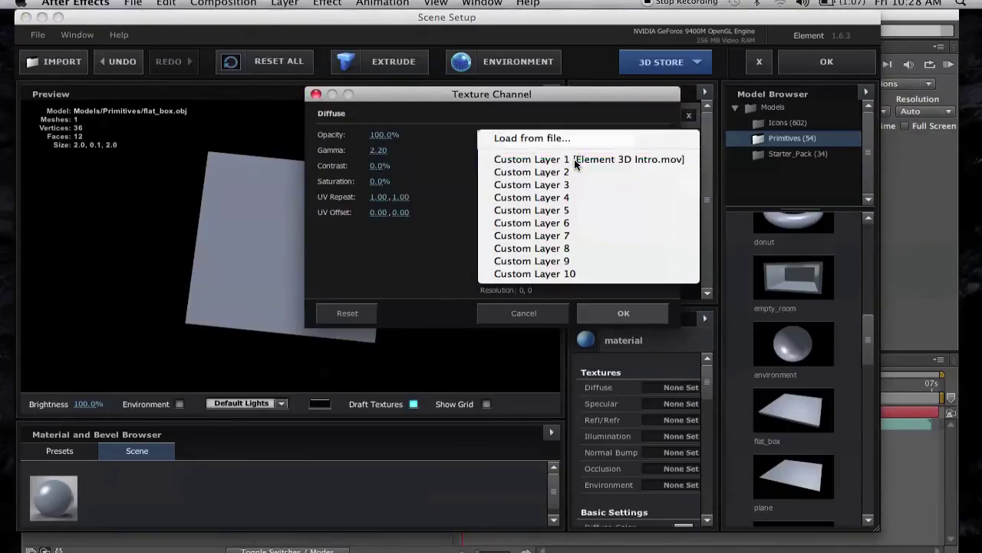
left_click(596, 315)
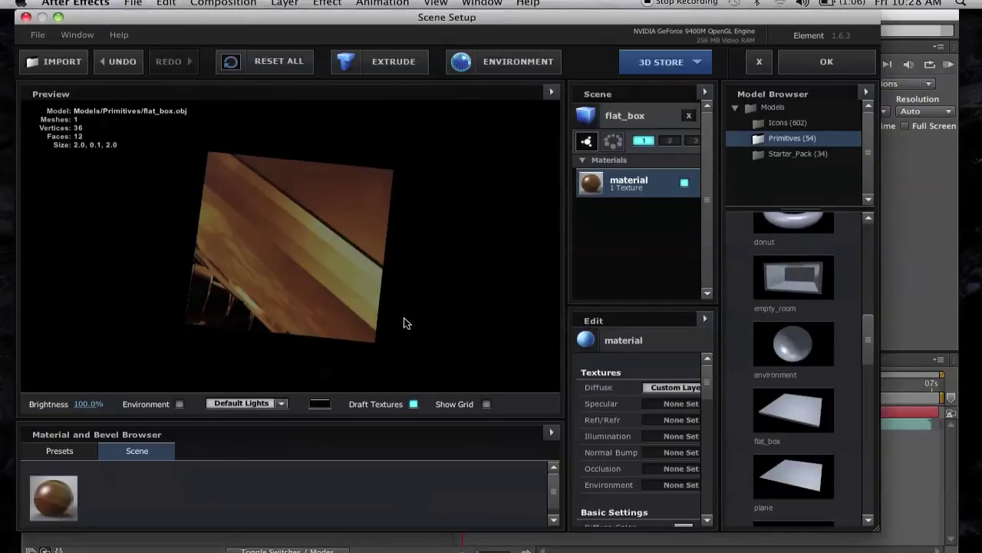
- Inspect the textured box and material settings, then accept Scene Setup with OK
left_click_drag(415, 335, 419, 339)
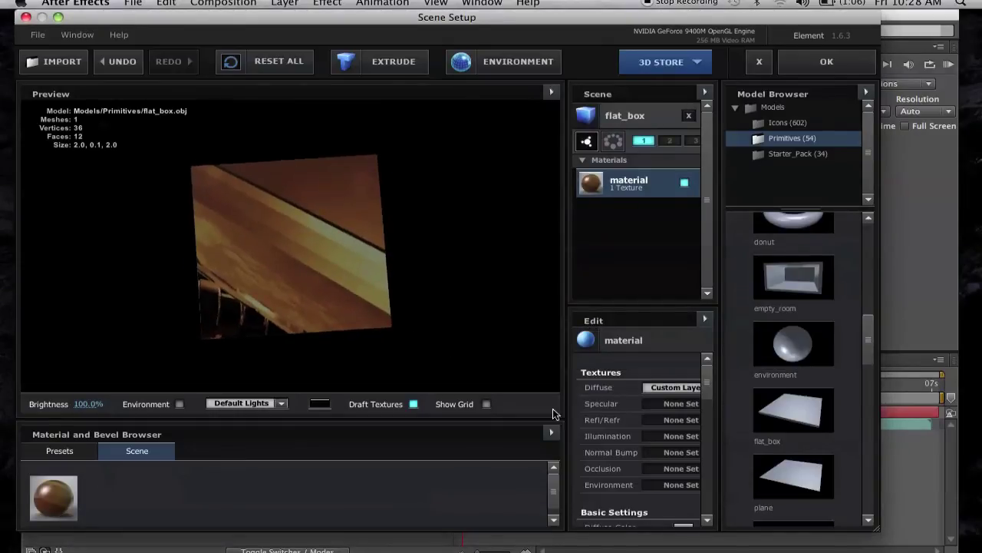
scroll(612, 421, "down", 5)
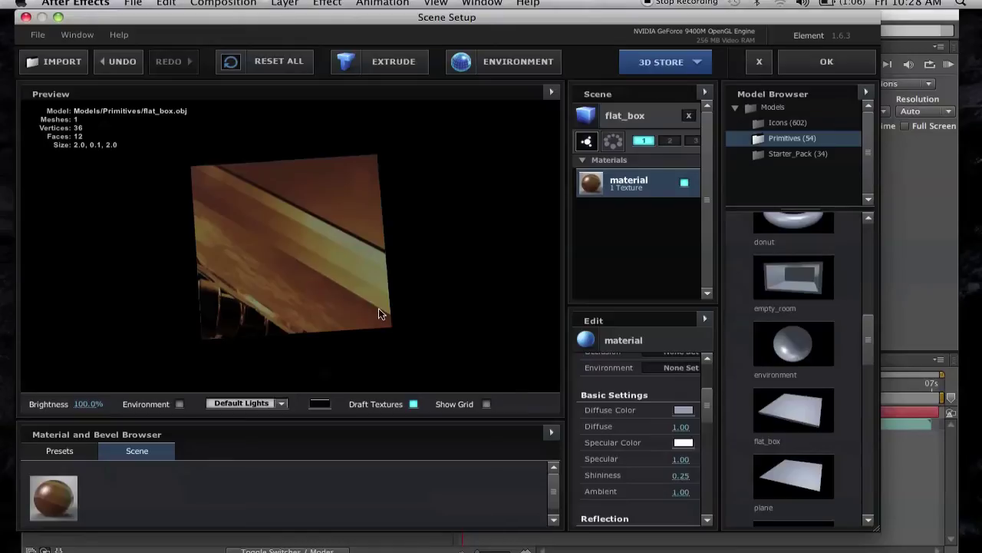
scroll(613, 439, "down", 10)
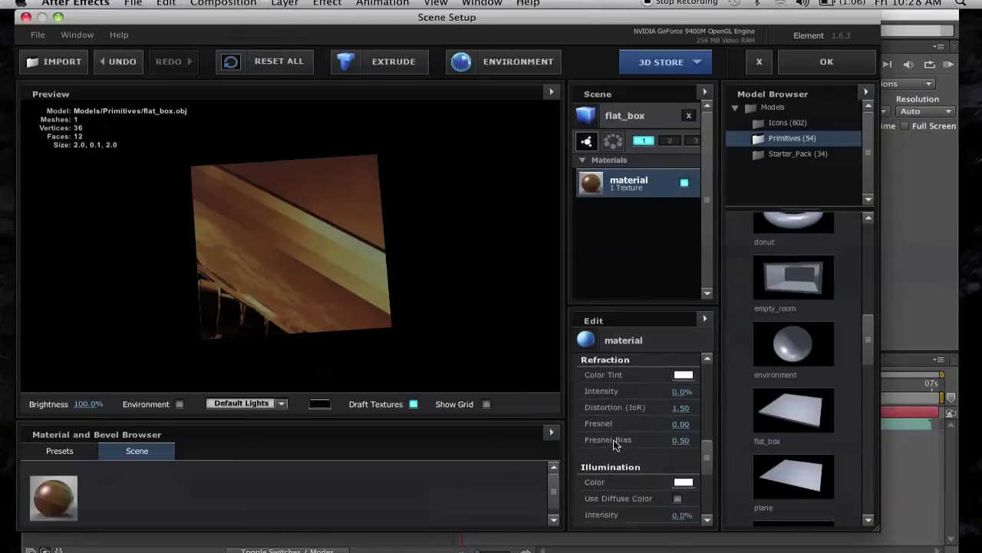
scroll(613, 439, "up", 10)
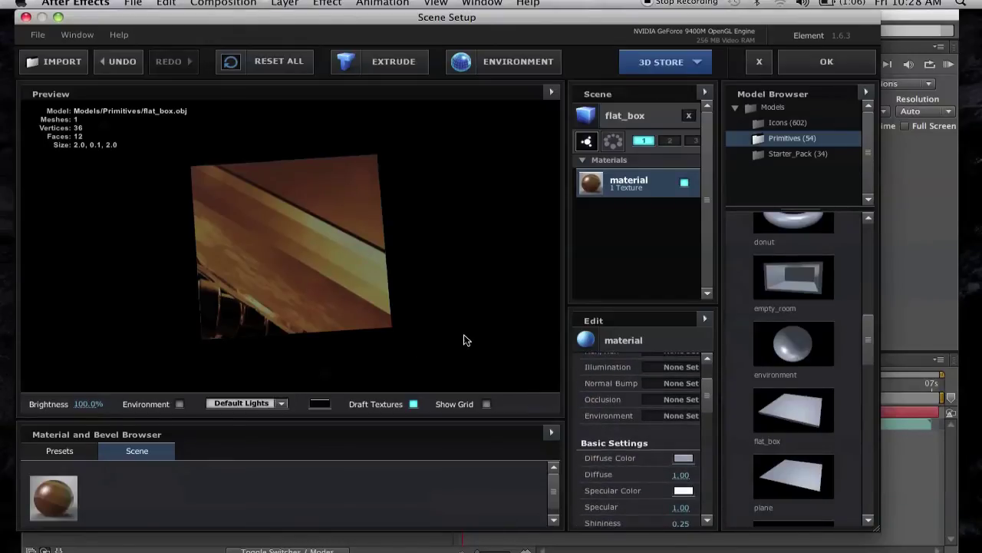
left_click_drag(460, 346, 463, 355)
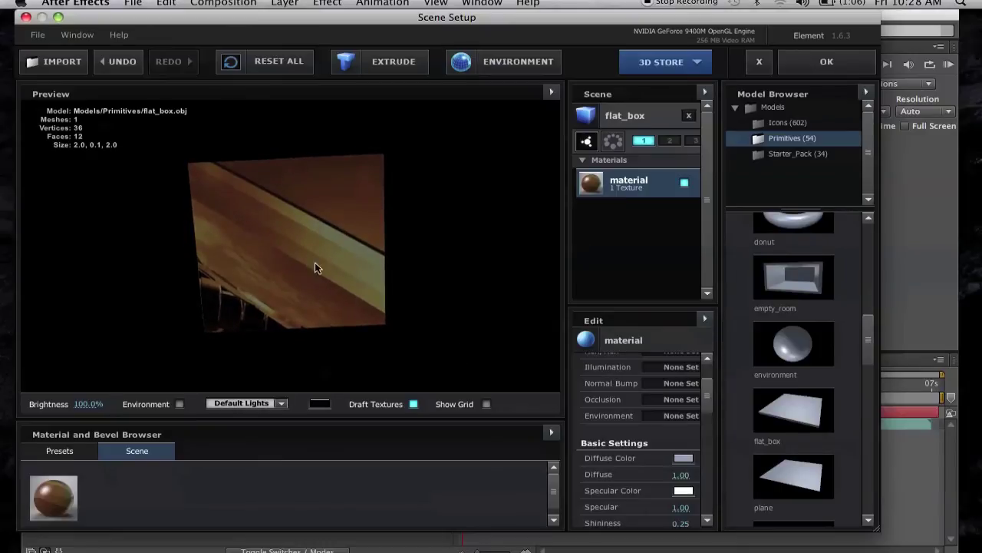
left_click(802, 69)
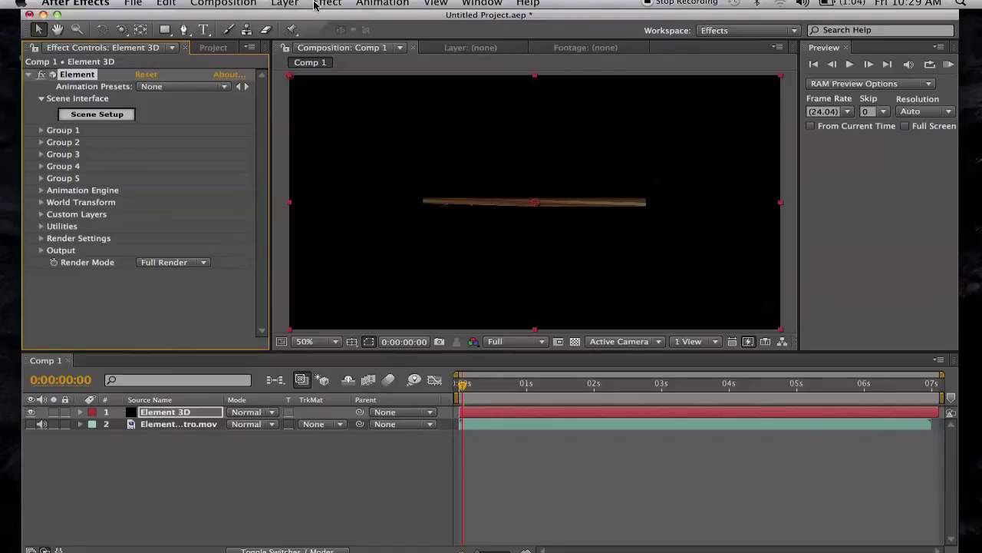
- Begin adding a new camera layer, Camera 1 on the 50mm preset
left_click(285, 4)
mouse_move(290, 23)
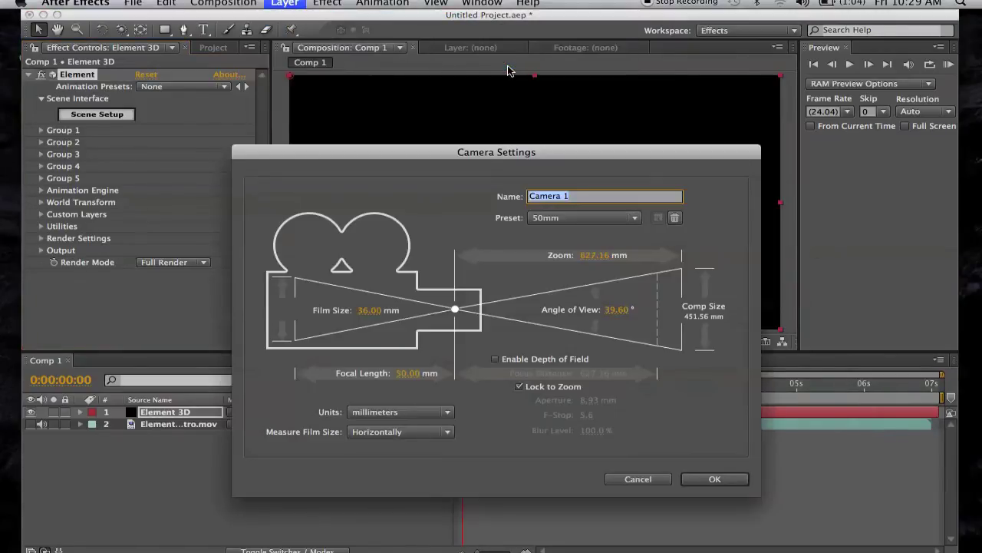
- Create Camera 1 and orbit it so the textured flat box faces the view
left_click(695, 480)
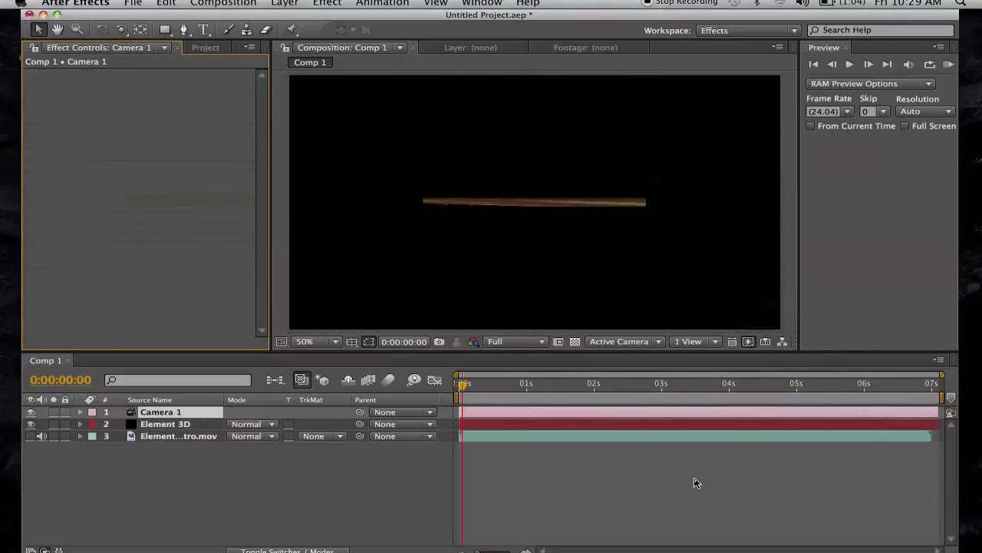
left_click_drag(120, 29, 155, 49)
left_click_drag(684, 150, 683, 257)
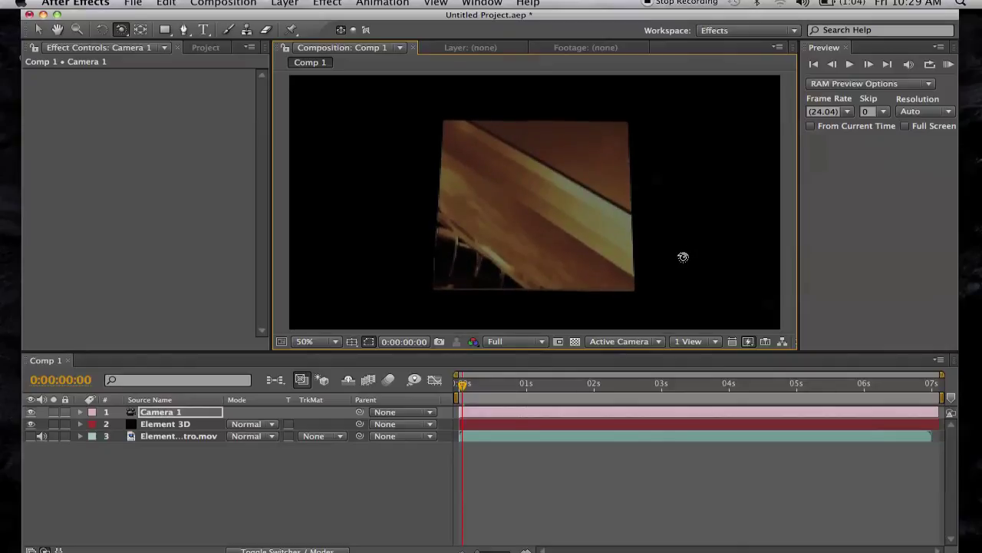
- Preview at Quarter resolution, return to the start, and select the Element 3D layer
left_click(542, 343)
left_click(530, 417)
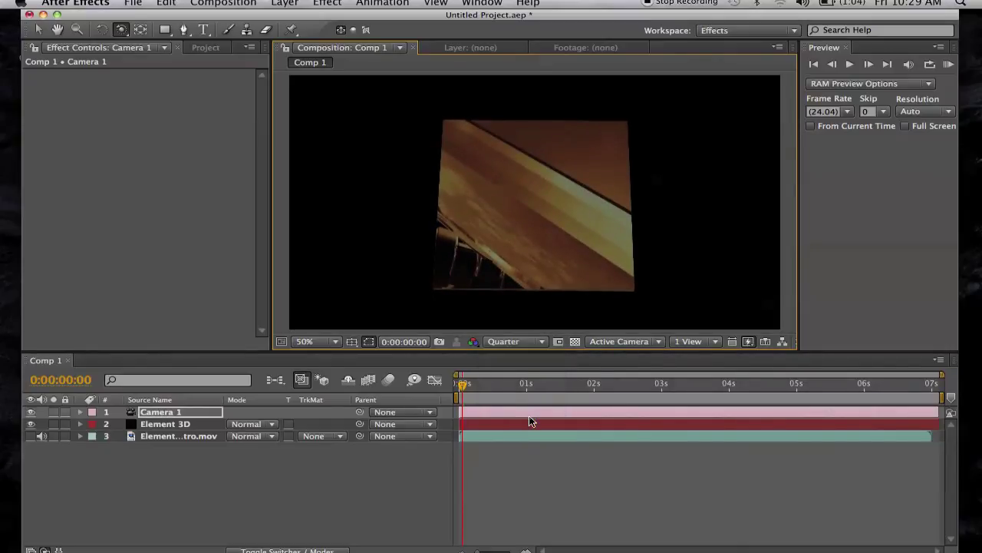
key("space")
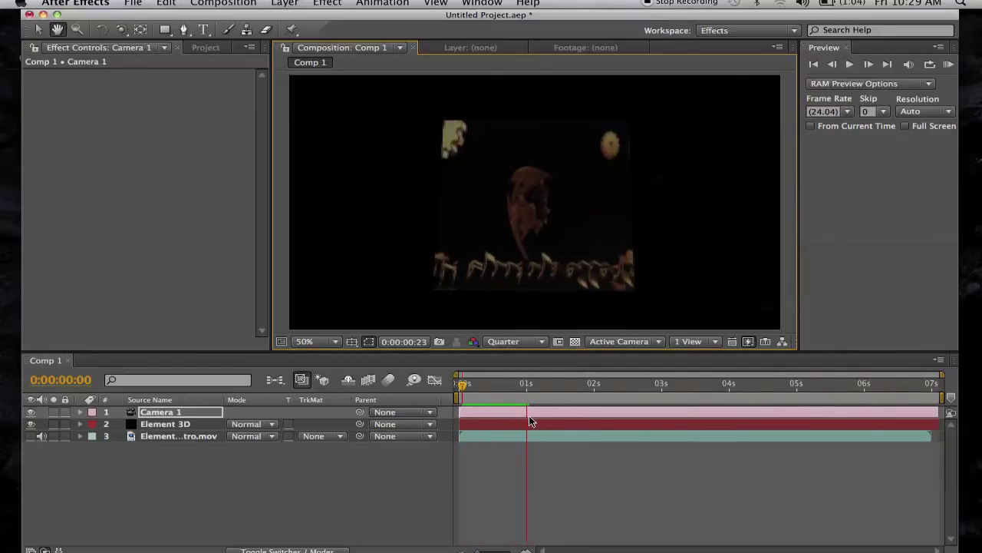
left_click_drag(513, 382, 461, 391)
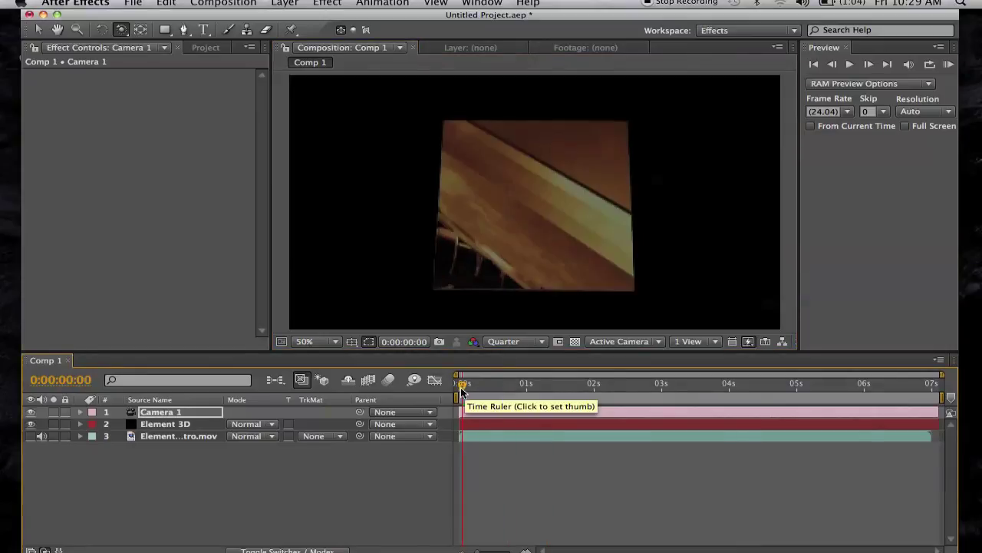
left_click(168, 427)
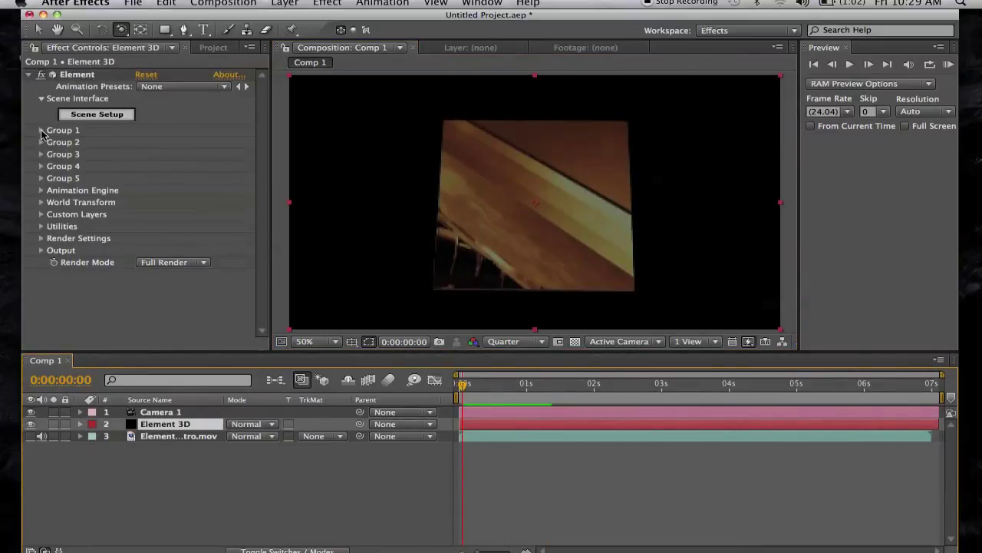
- Keyframe Group 1's Replicator Z Rotation from 0° at 0s to 1x +88° at 0:00:07:01, then preview it
left_click(41, 131)
scroll(44, 131, "down", 2)
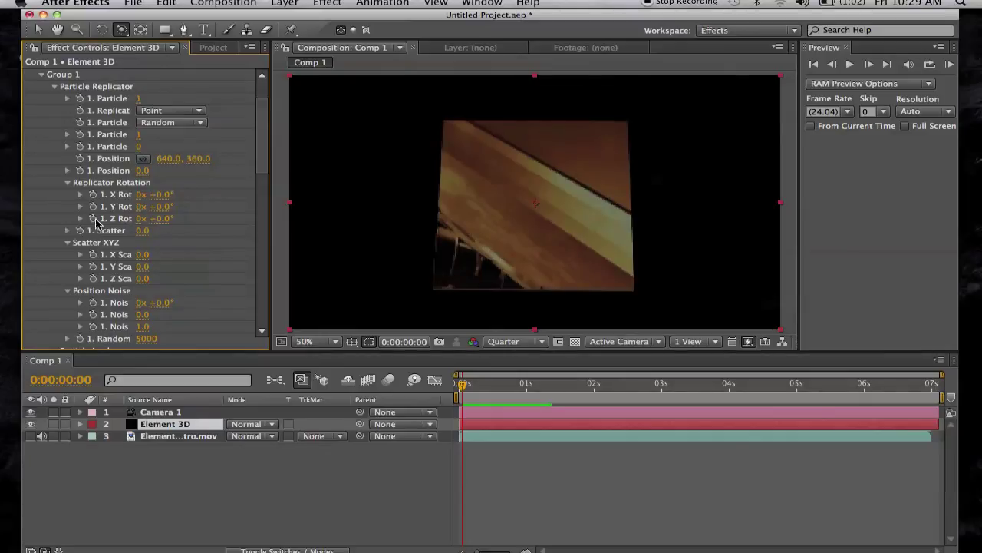
left_click(93, 219)
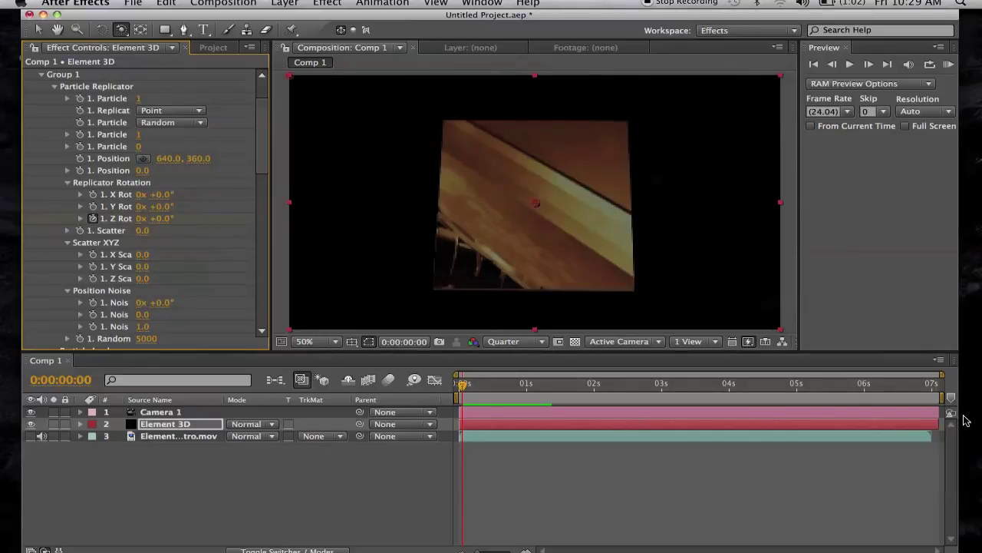
left_click(939, 387)
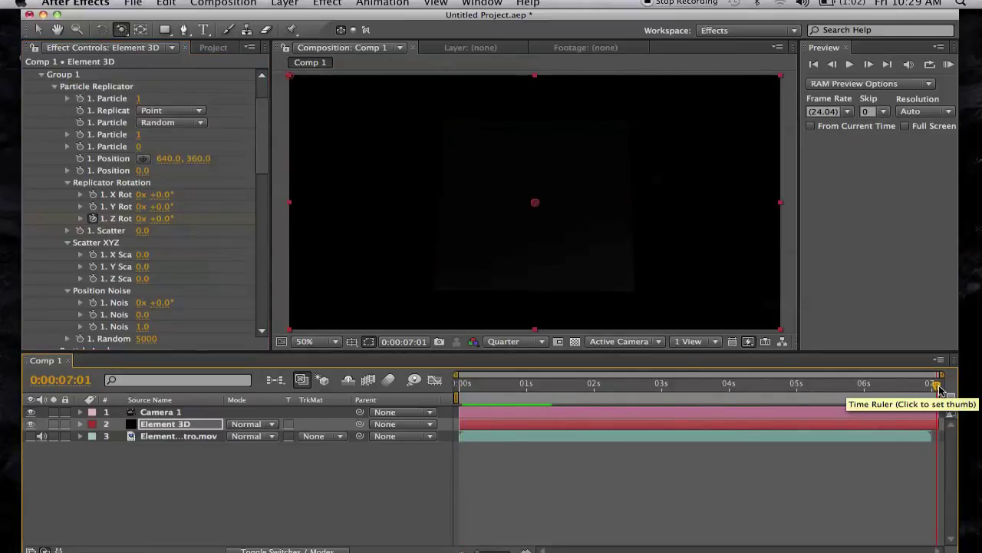
left_click_drag(171, 221, 491, 214)
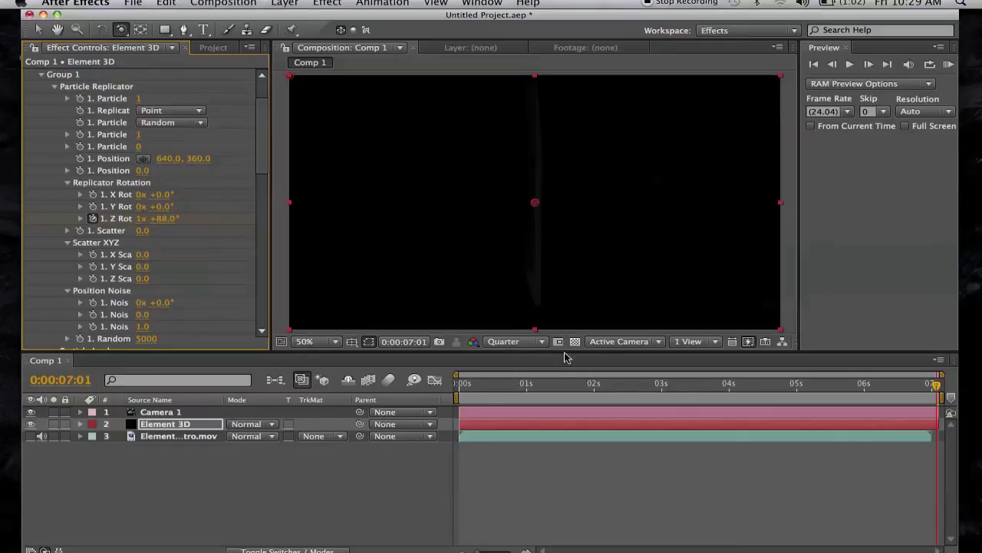
left_click_drag(542, 393, 455, 387)
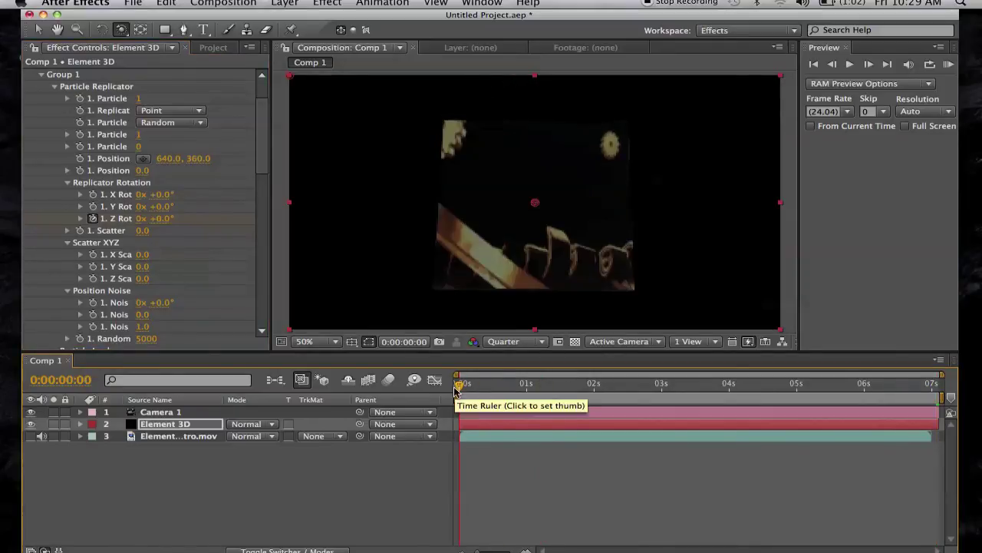
key("space")
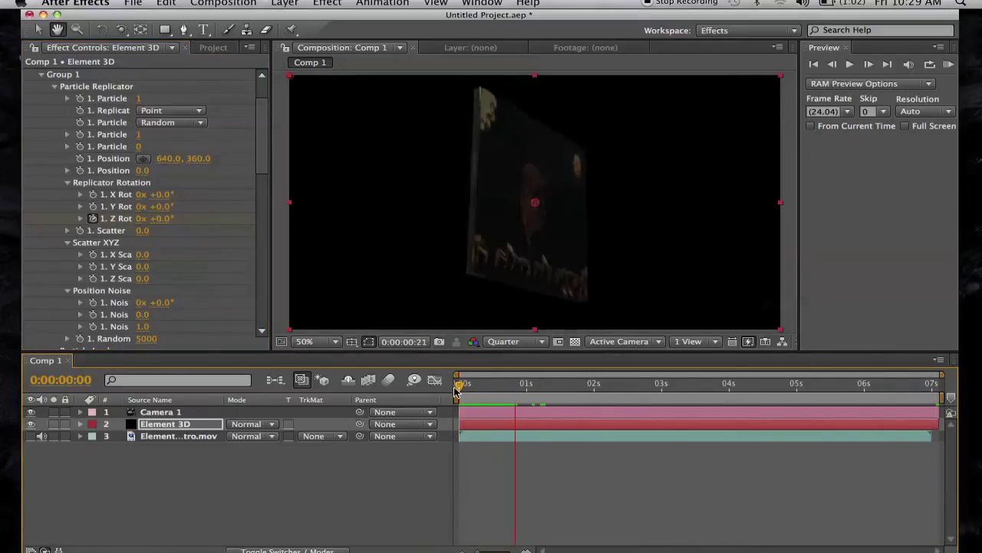